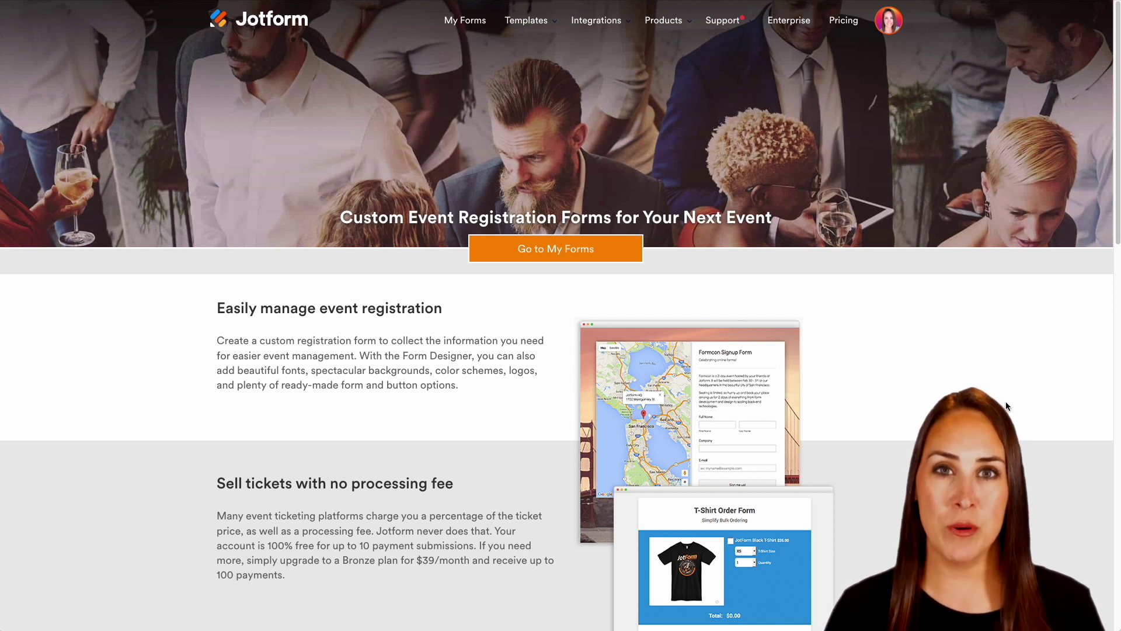
Scroll down the event registration overview toward the templates link.
{"action": "scroll", "coordinate": [1006, 406], "scroll_direction": "down", "scroll_amount": 1}
{"action": "scroll", "coordinate": [1007, 406], "scroll_direction": "down", "scroll_amount": 5}
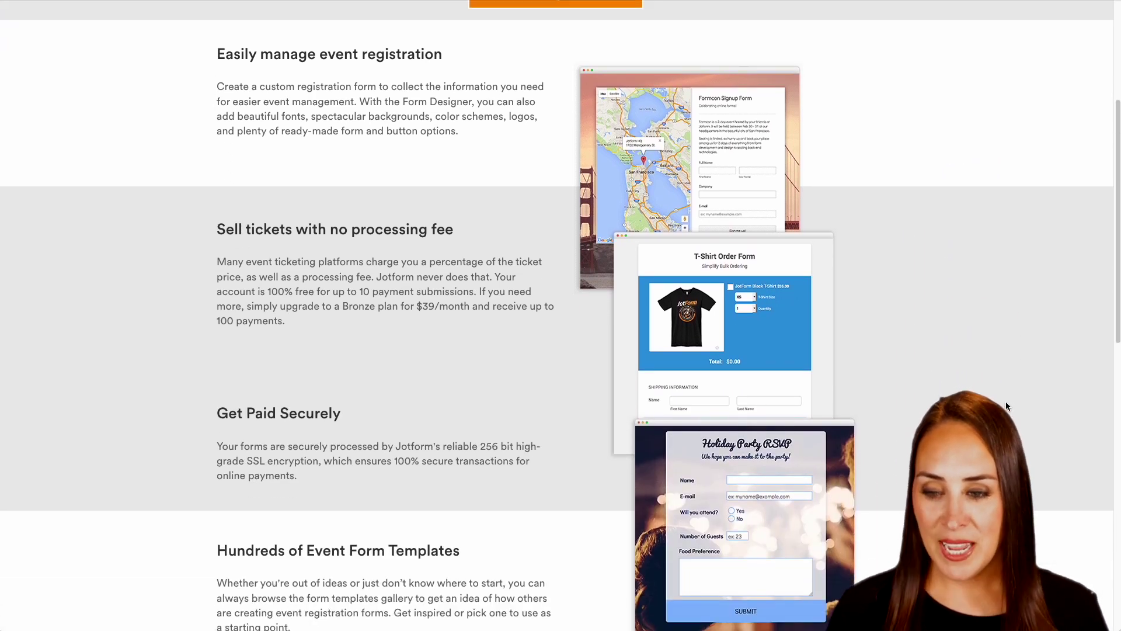
{"action": "scroll", "coordinate": [1005, 406], "scroll_direction": "down", "scroll_amount": 3}
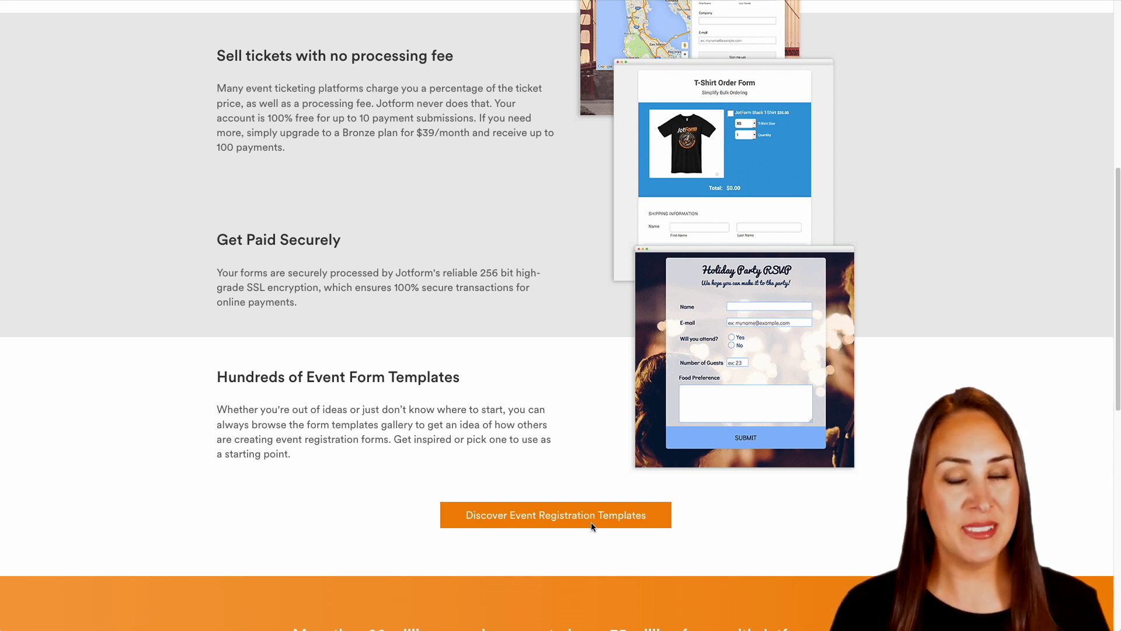
Open the Event Registration templates gallery and scroll down to Other Event Registration Forms.
{"action": "left_click", "coordinate": [575, 520]}
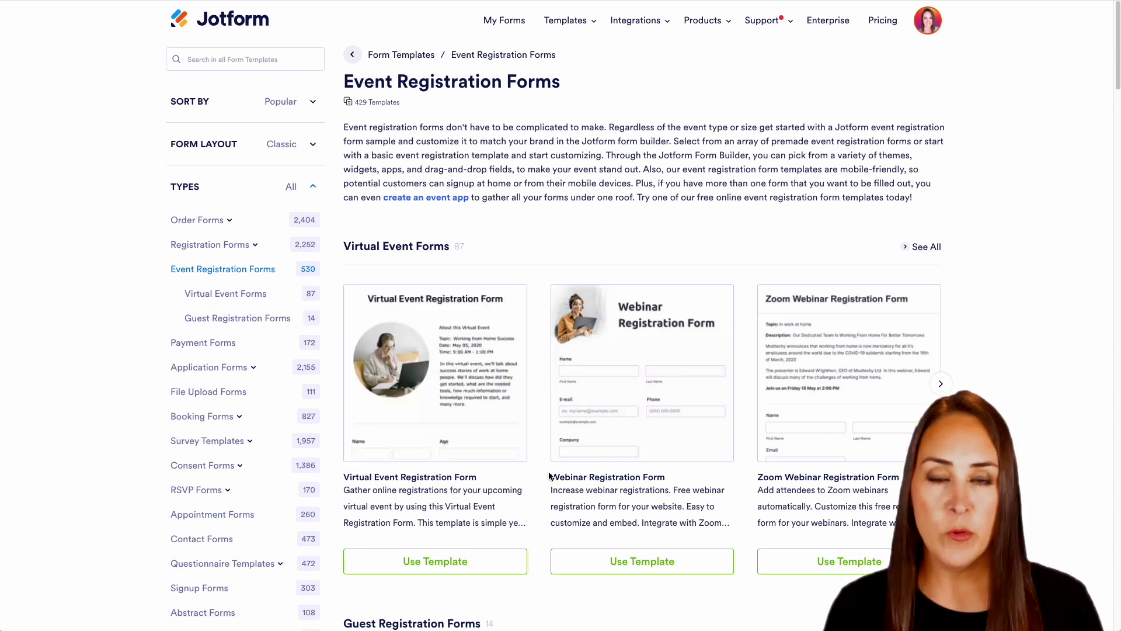
{"action": "scroll", "coordinate": [549, 477], "scroll_direction": "down", "scroll_amount": 2}
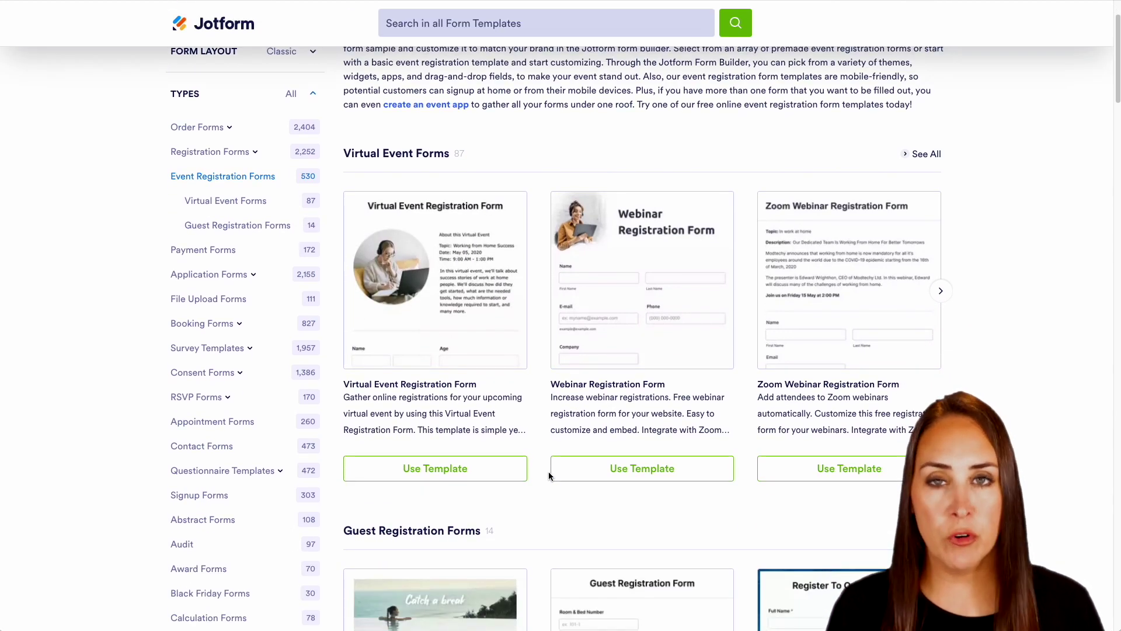
{"action": "scroll", "coordinate": [549, 473], "scroll_direction": "down", "scroll_amount": 7}
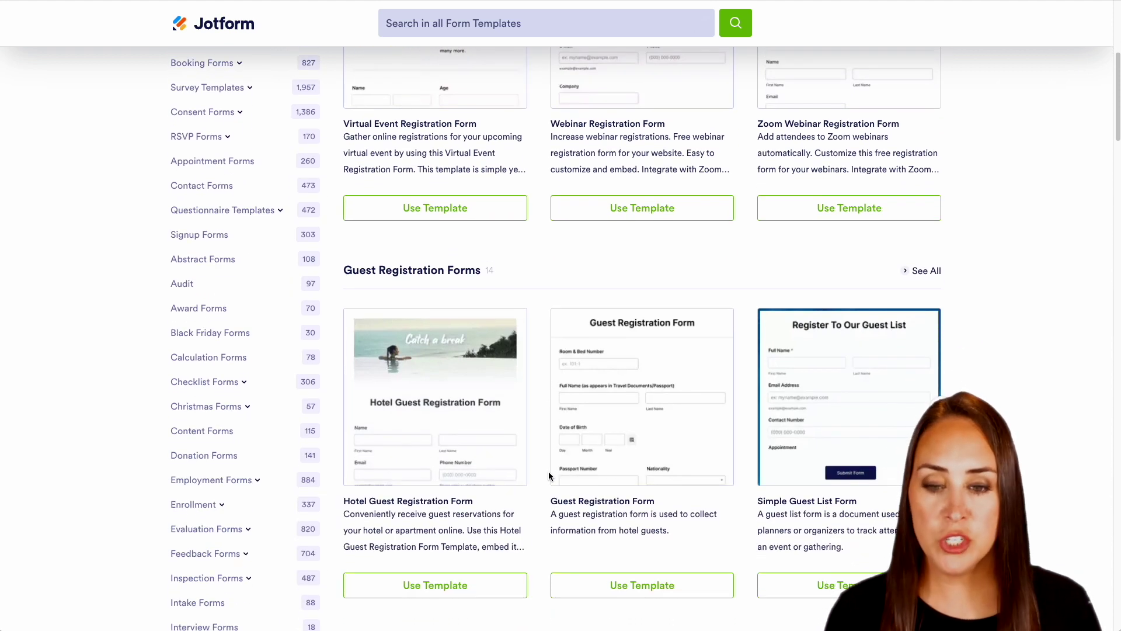
{"action": "scroll", "coordinate": [548, 472], "scroll_direction": "down", "scroll_amount": 1}
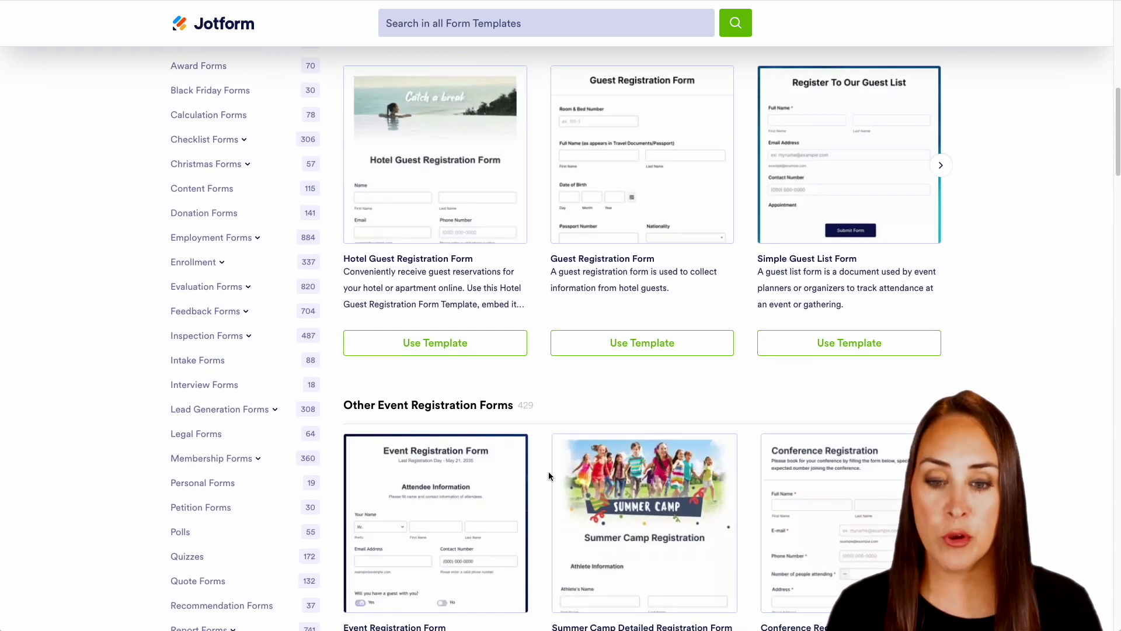
{"action": "scroll", "coordinate": [548, 471], "scroll_direction": "down", "scroll_amount": 1}
{"action": "scroll", "coordinate": [549, 471], "scroll_direction": "down", "scroll_amount": 7}
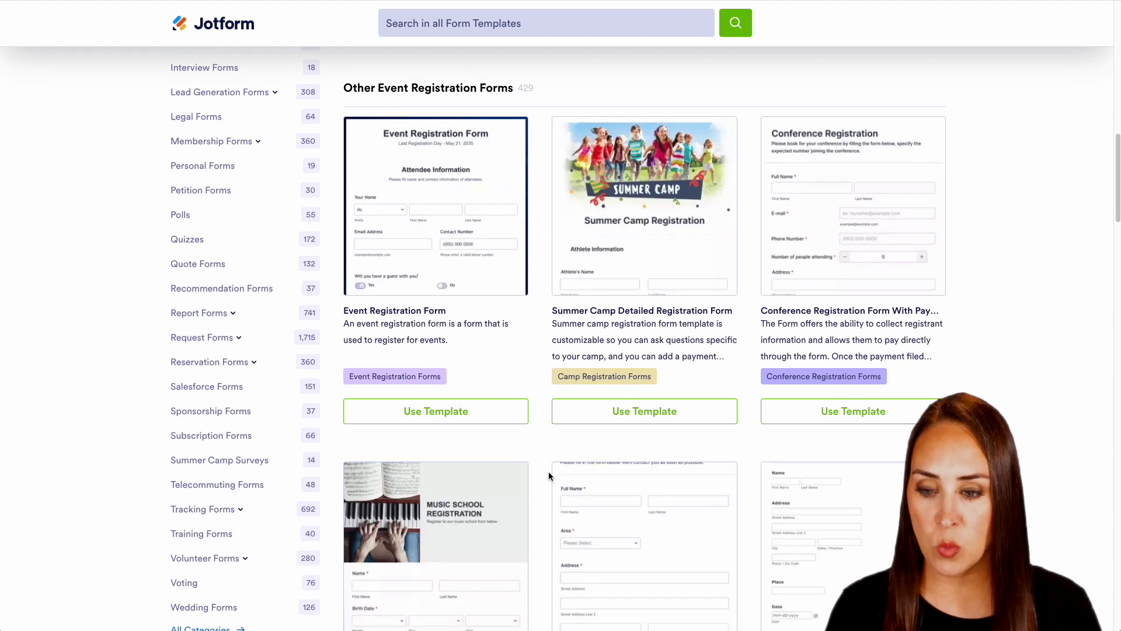
{"action": "scroll", "coordinate": [753, 356], "scroll_direction": "up", "scroll_amount": 8}
{"action": "scroll", "coordinate": [753, 358], "scroll_direction": "down", "scroll_amount": 3}
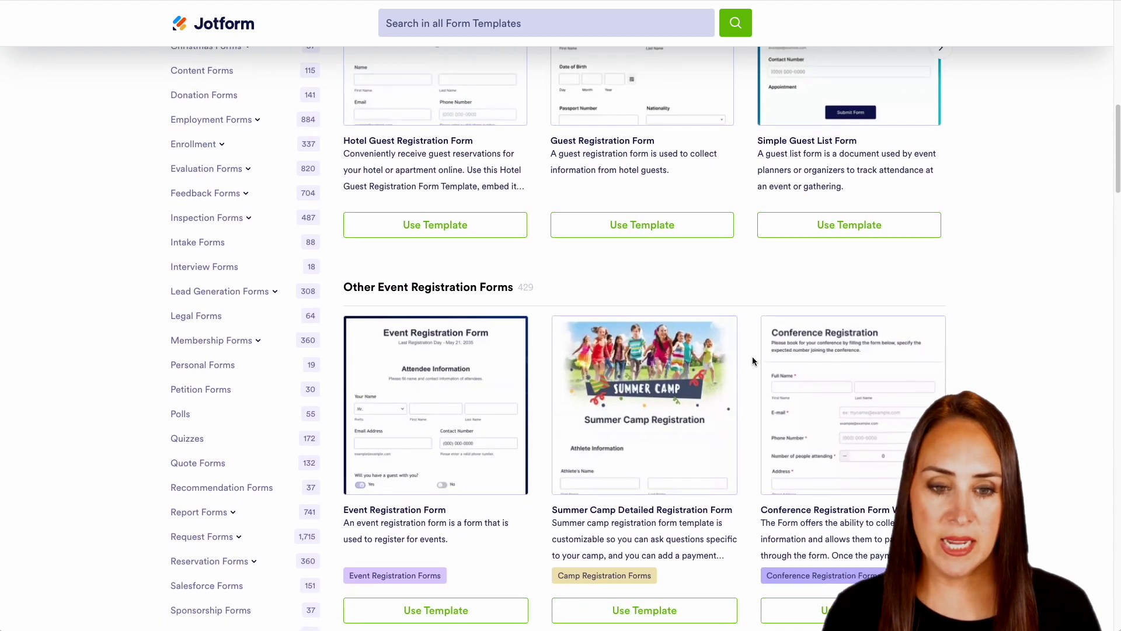
{"action": "scroll", "coordinate": [752, 361], "scroll_direction": "down", "scroll_amount": 2}
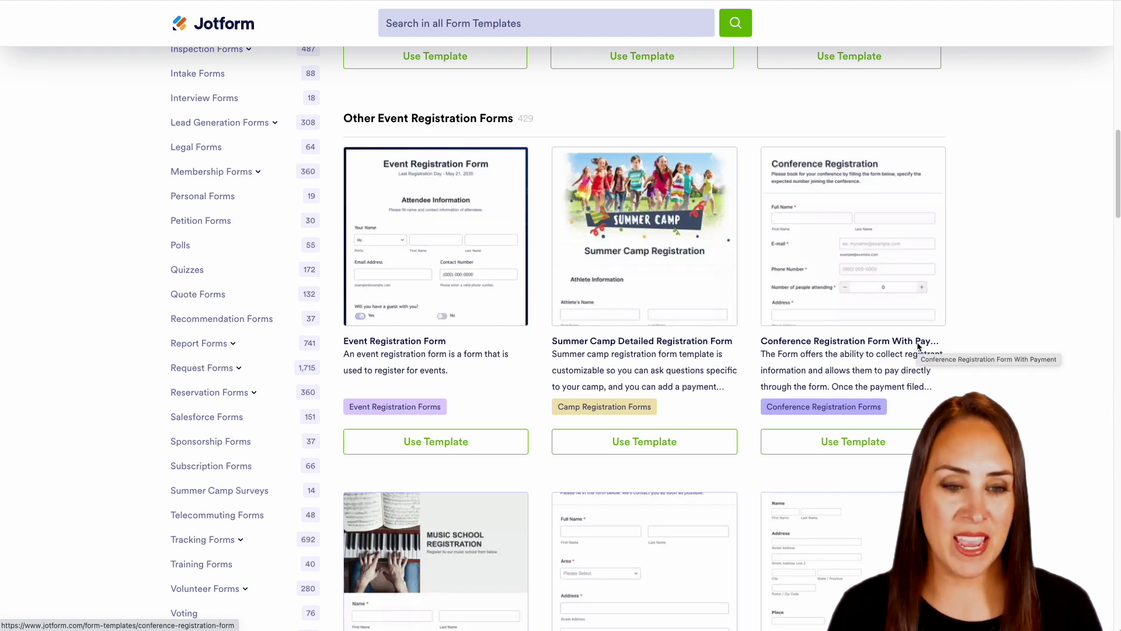
Use the Conference Registration Form With Payment template and open My Products' PayPal Pro payment settings.
{"action": "left_click", "coordinate": [857, 444]}
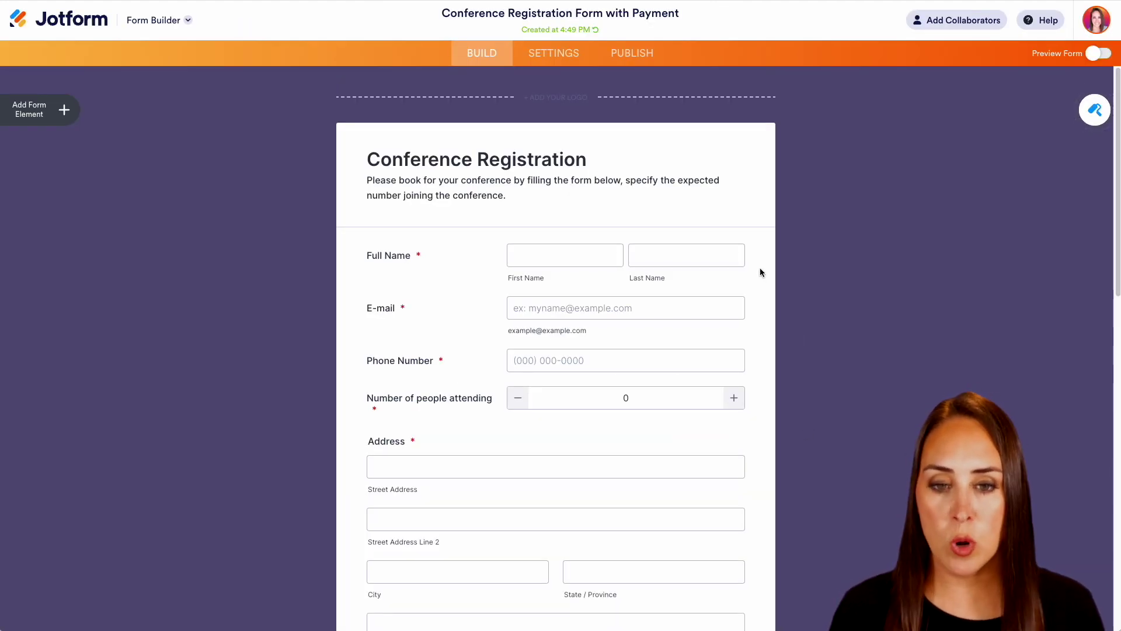
{"action": "scroll", "coordinate": [776, 485], "scroll_direction": "down", "scroll_amount": 8}
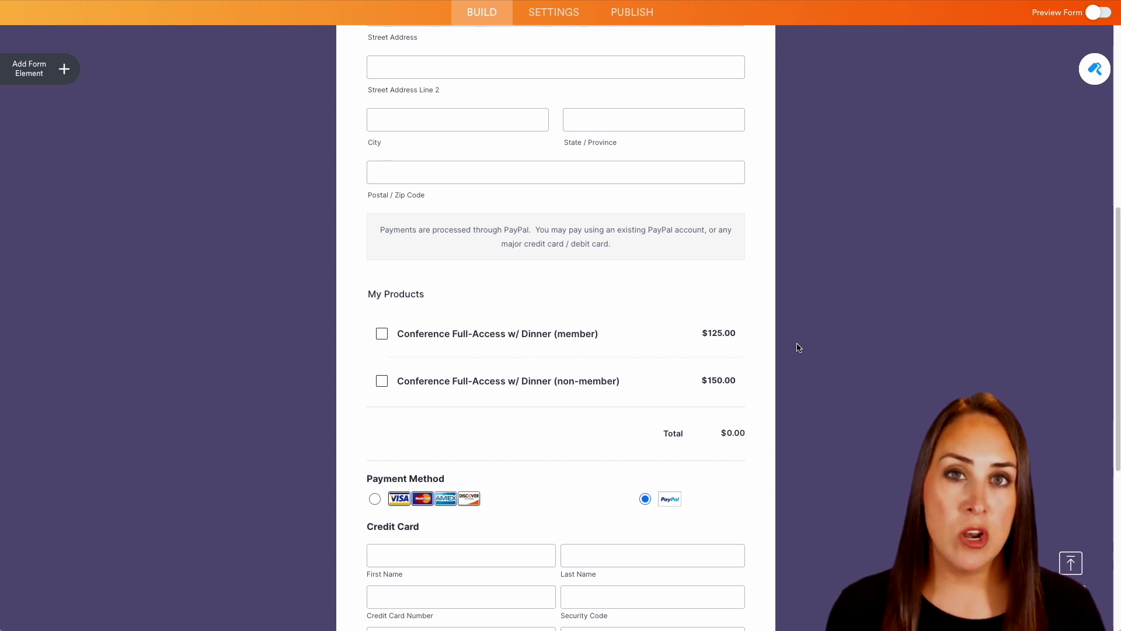
{"action": "left_click", "coordinate": [663, 308]}
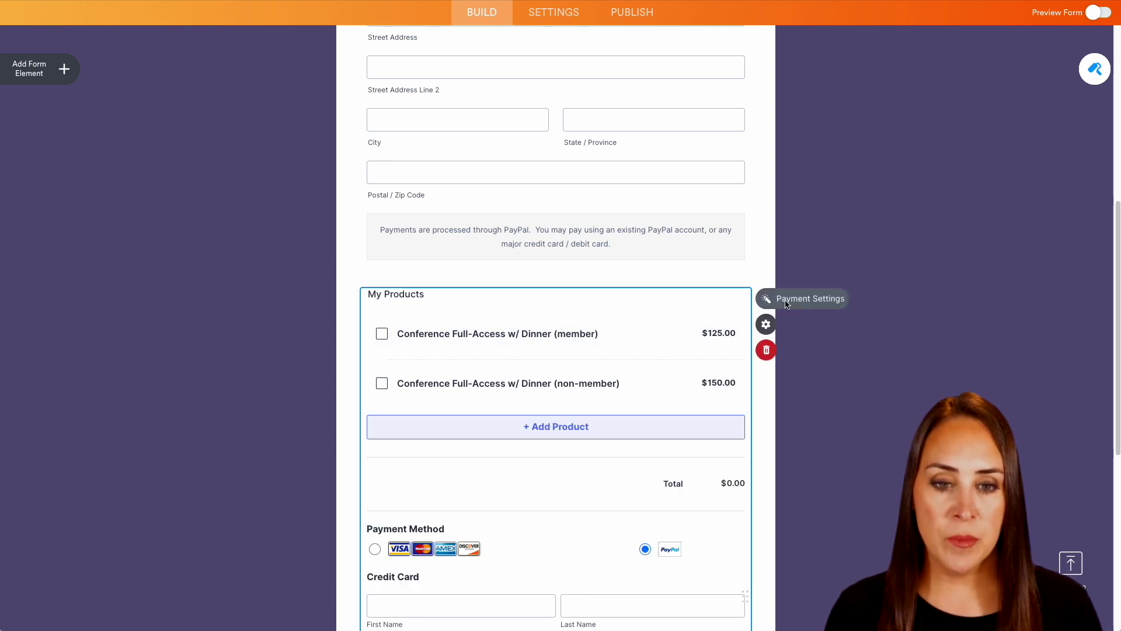
{"action": "left_click", "coordinate": [767, 299]}
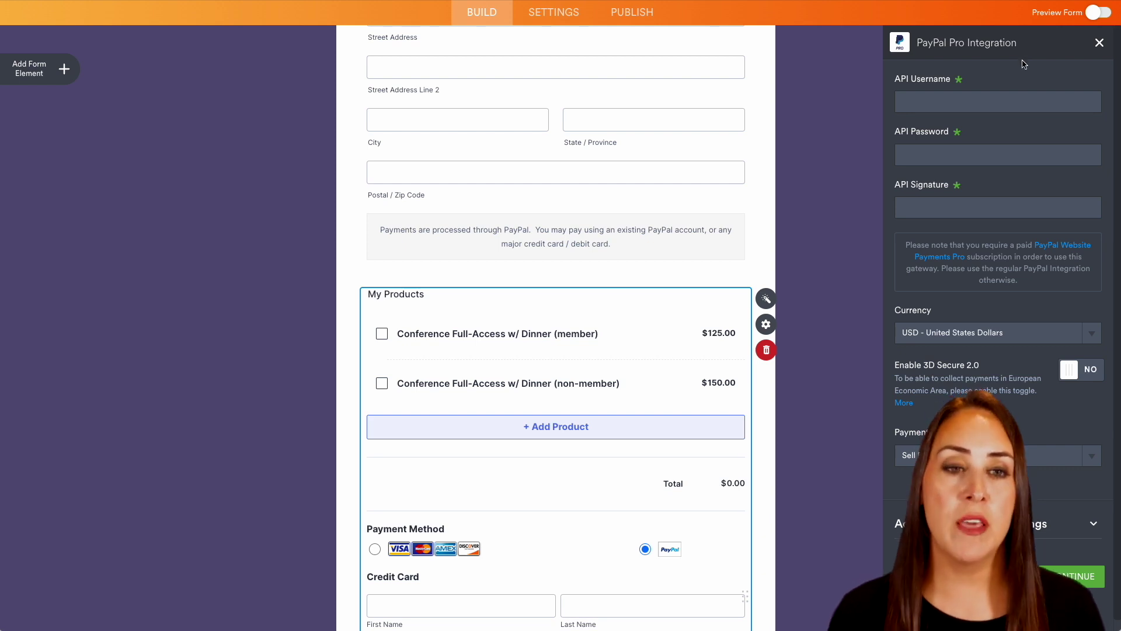
Switch the form's payment gateway from PayPal Pro to Square.
{"action": "left_click", "coordinate": [34, 72]}
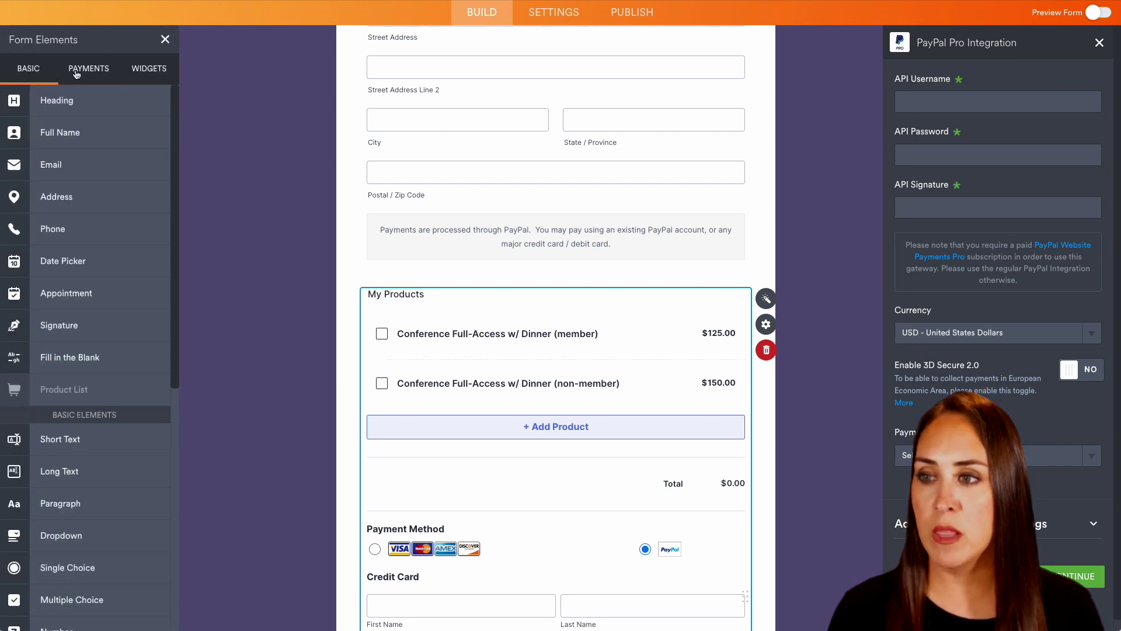
{"action": "left_click", "coordinate": [103, 71]}
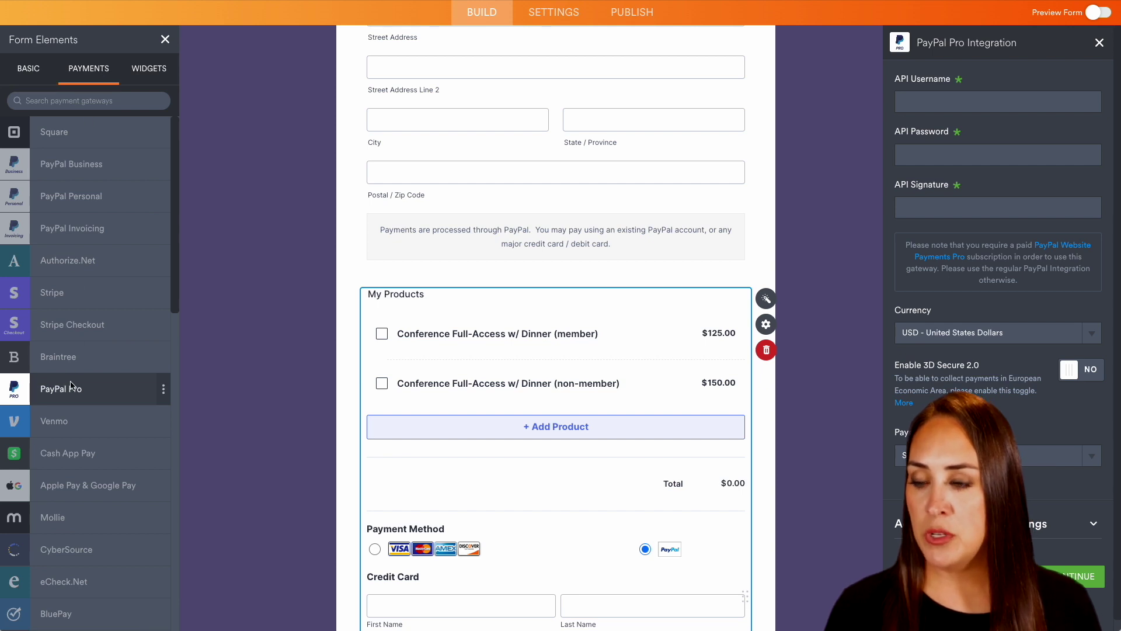
{"action": "left_click", "coordinate": [164, 394]}
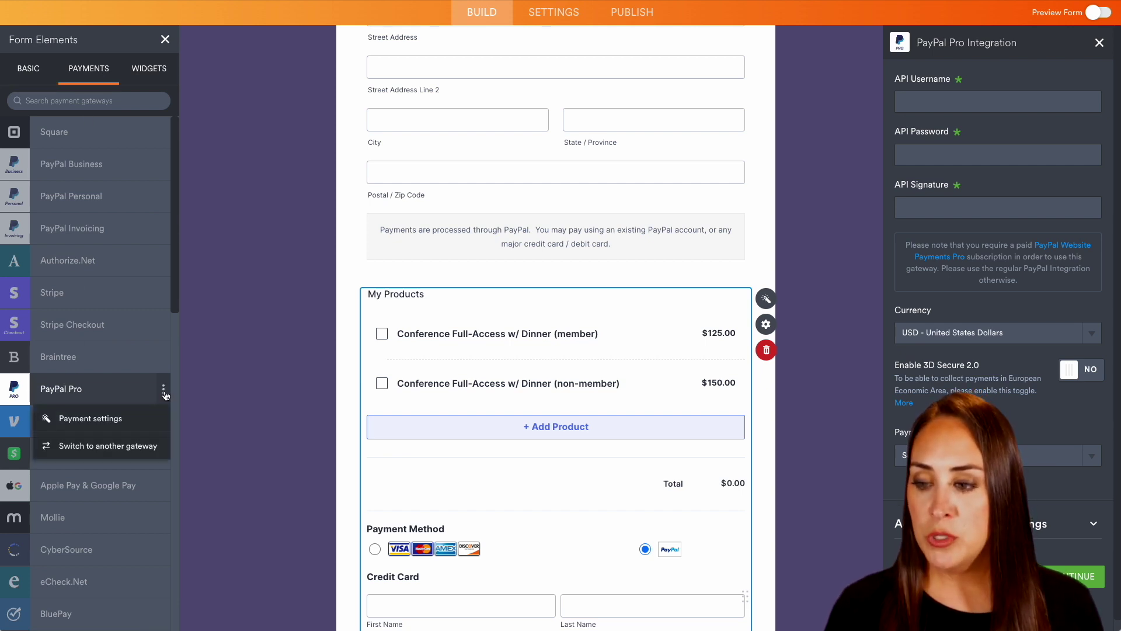
{"action": "left_click", "coordinate": [147, 449]}
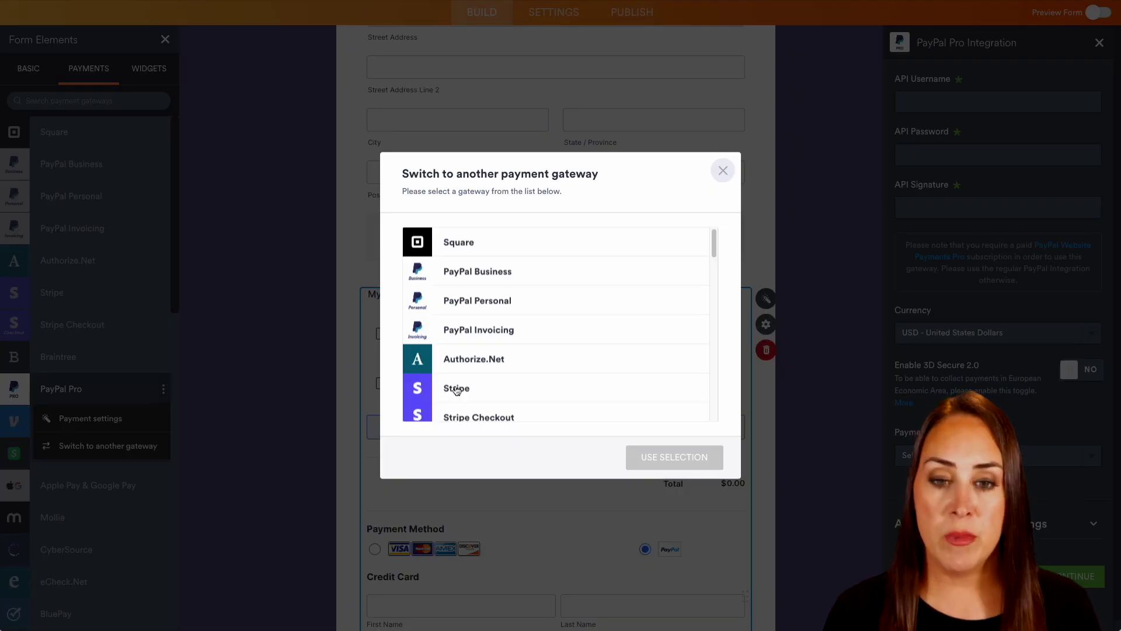
{"action": "mouse_move", "coordinate": [718, 246]}
{"action": "left_mouse_down"}
{"action": "mouse_move", "coordinate": [713, 338]}
{"action": "mouse_move", "coordinate": [711, 241]}
{"action": "left_mouse_up"}
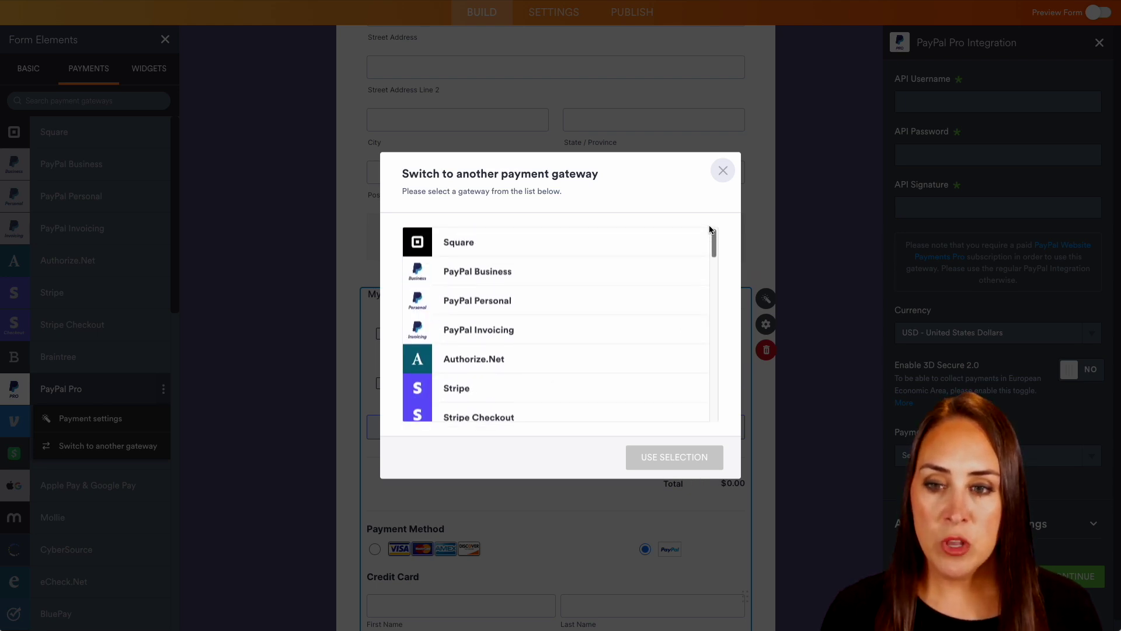
{"action": "left_click", "coordinate": [414, 249]}
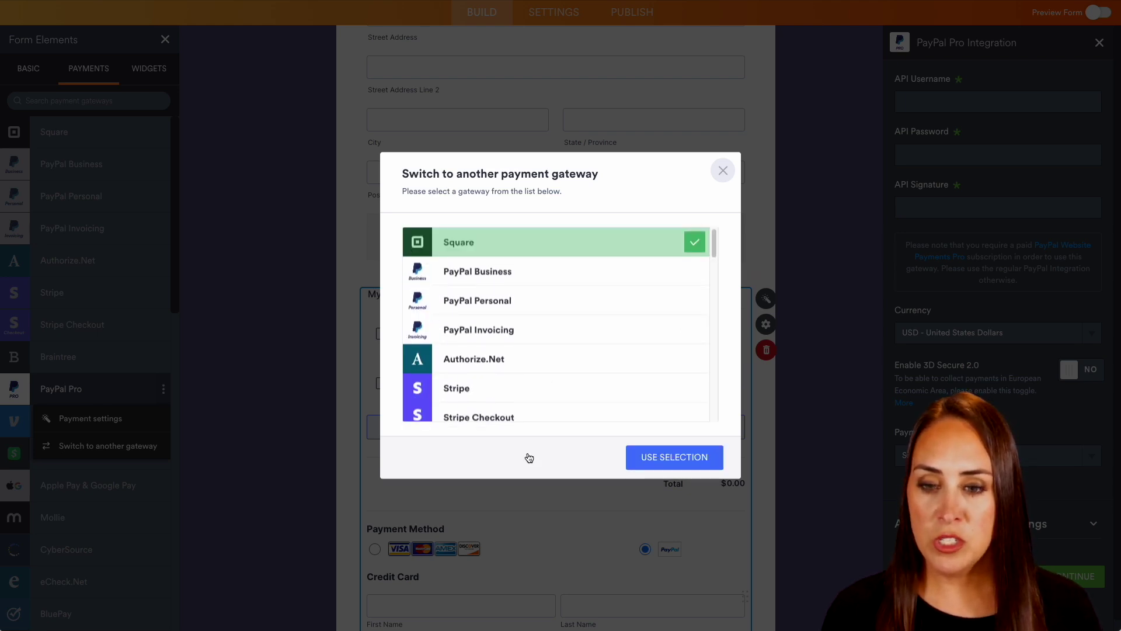
{"action": "left_click", "coordinate": [690, 460]}
{"action": "left_click", "coordinate": [691, 386]}
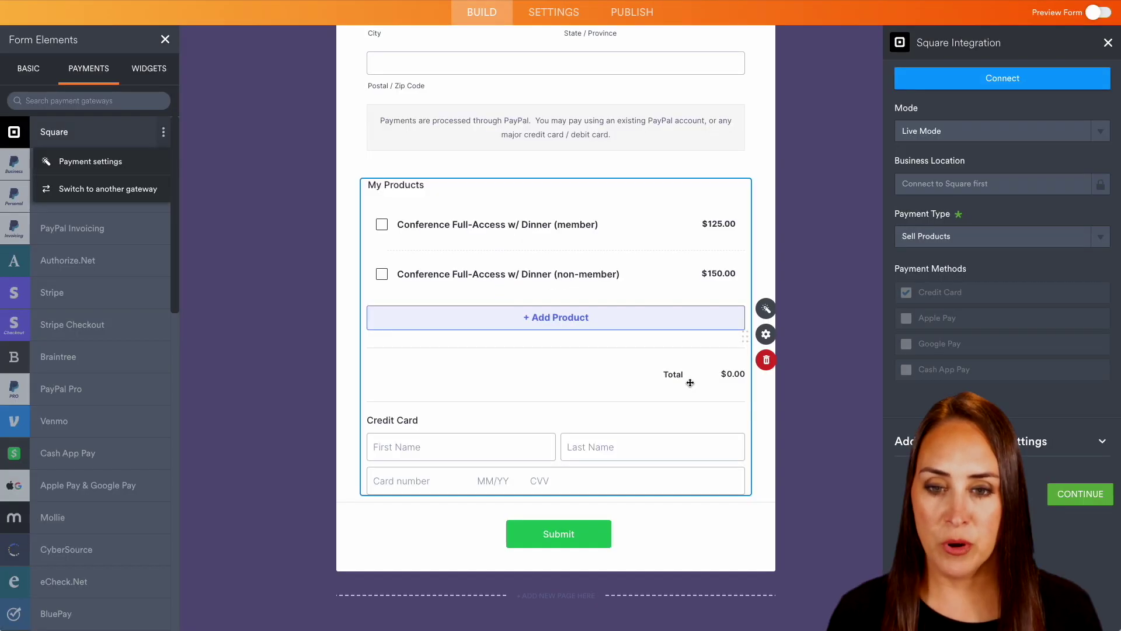
Connect the Square integration and keep Sell Products as the payment type.
{"action": "left_click", "coordinate": [995, 89]}
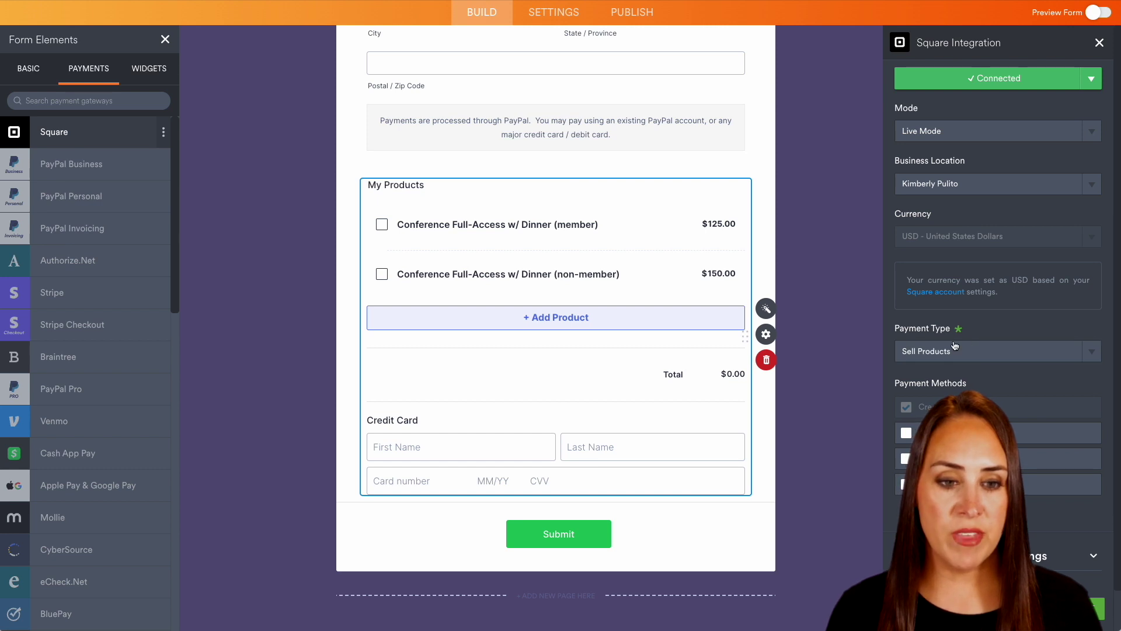
{"action": "left_click", "coordinate": [1089, 357]}
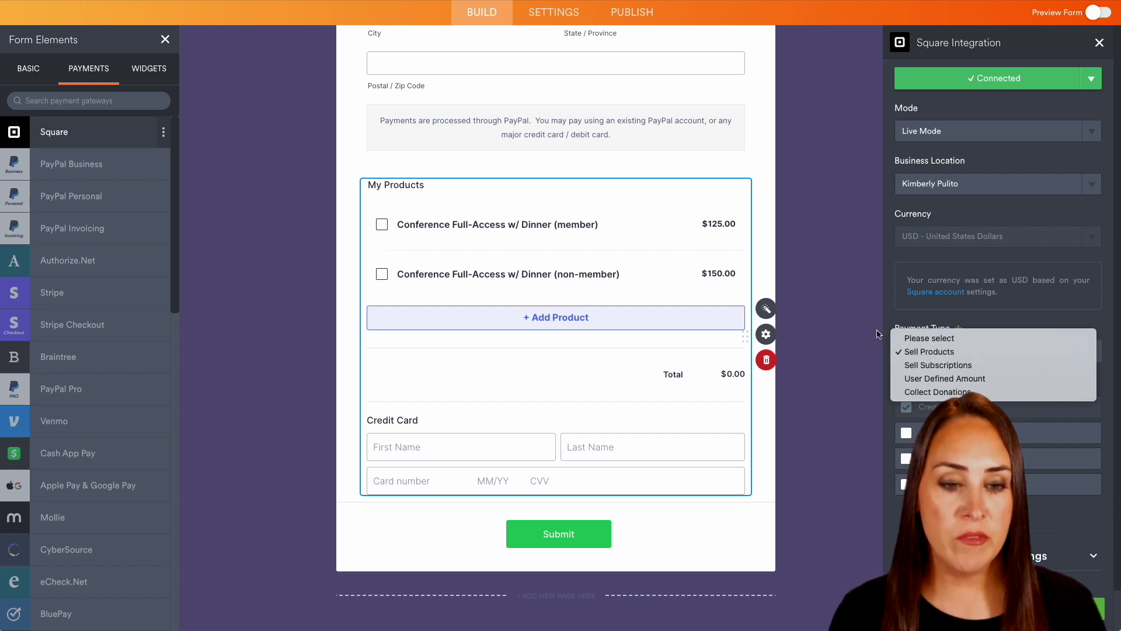
{"action": "left_click", "coordinate": [897, 301]}
Add Apple Pay, Google Pay and Cash App Pay as Square payment methods.
{"action": "mouse_move", "coordinate": [941, 418]}
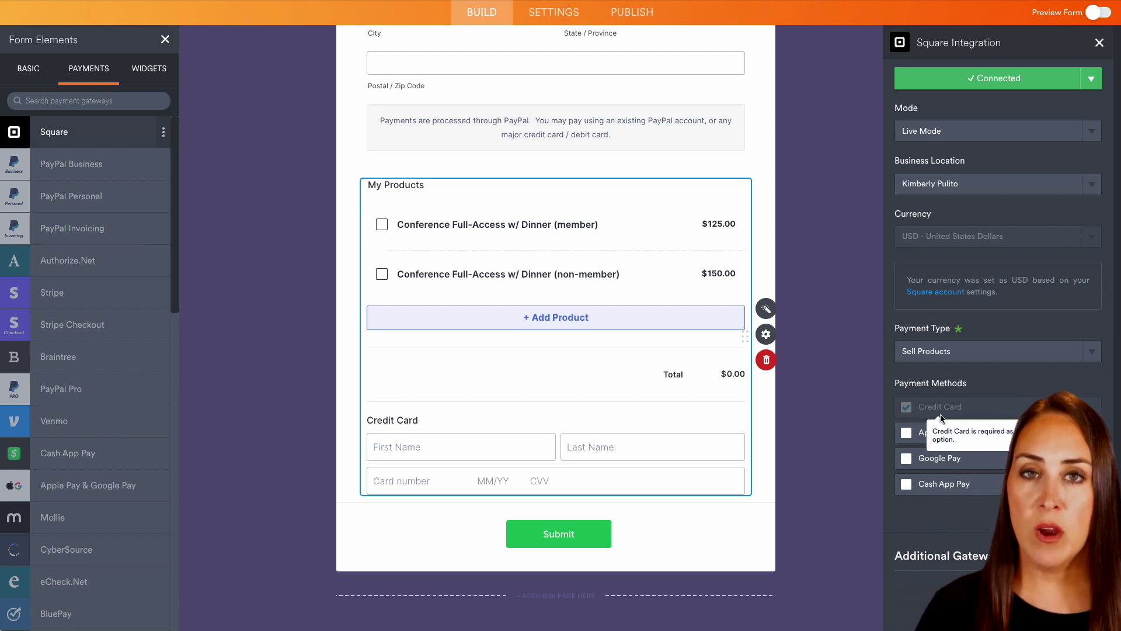
{"action": "left_click", "coordinate": [907, 433]}
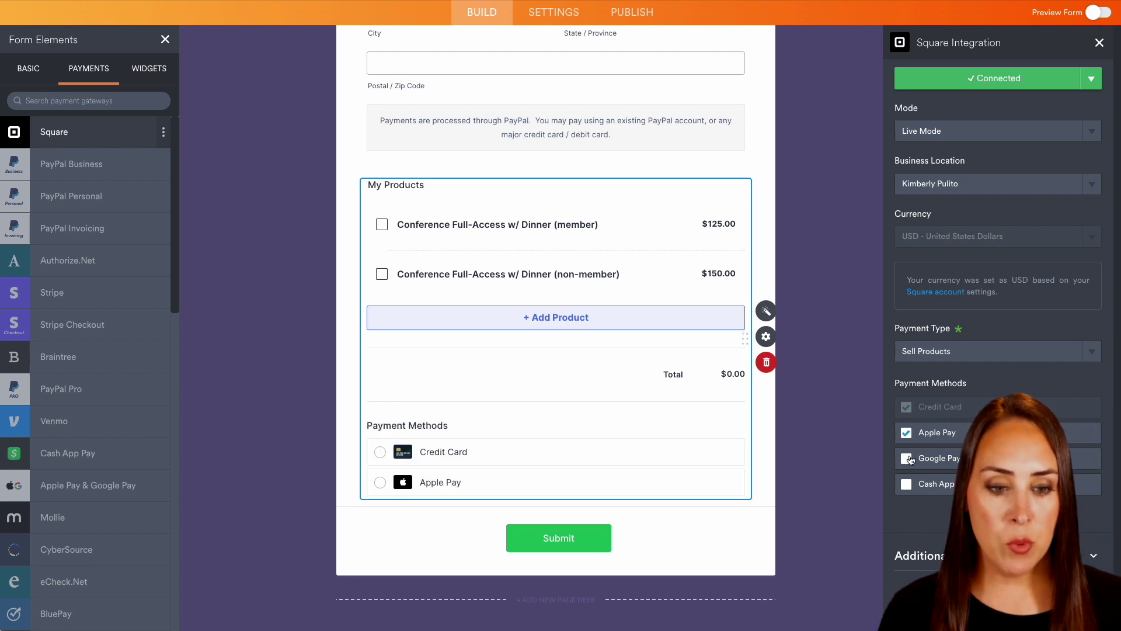
{"action": "left_click", "coordinate": [908, 458]}
{"action": "left_click", "coordinate": [909, 484]}
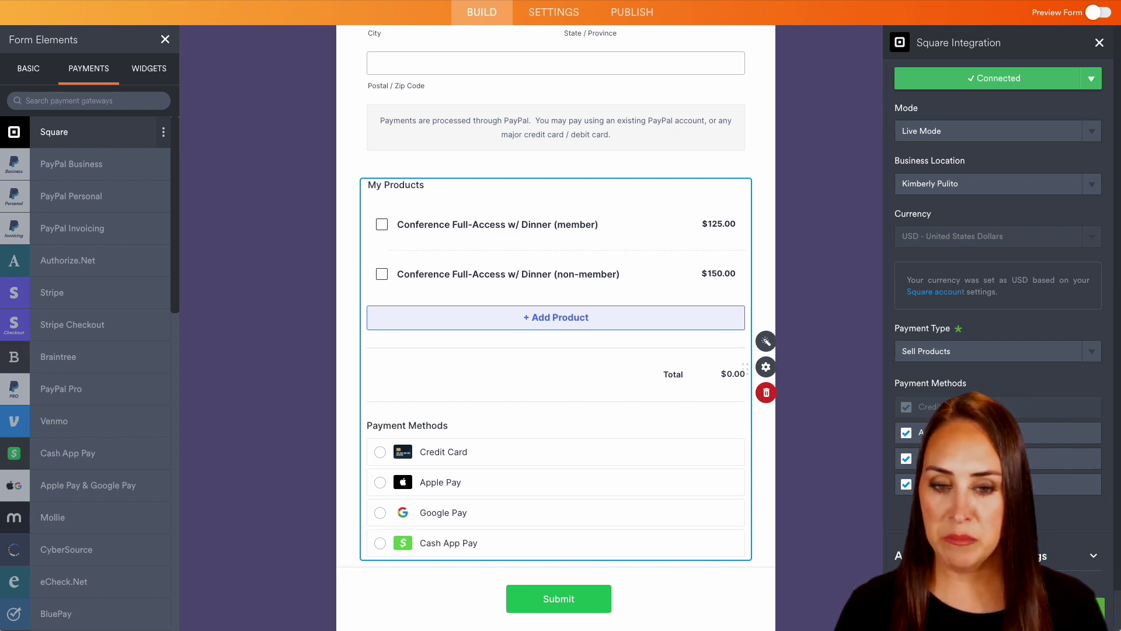
Set the Form Designer page color to blue #2d0bc0 after leaving Square settings.
{"action": "left_click", "coordinate": [1101, 42]}
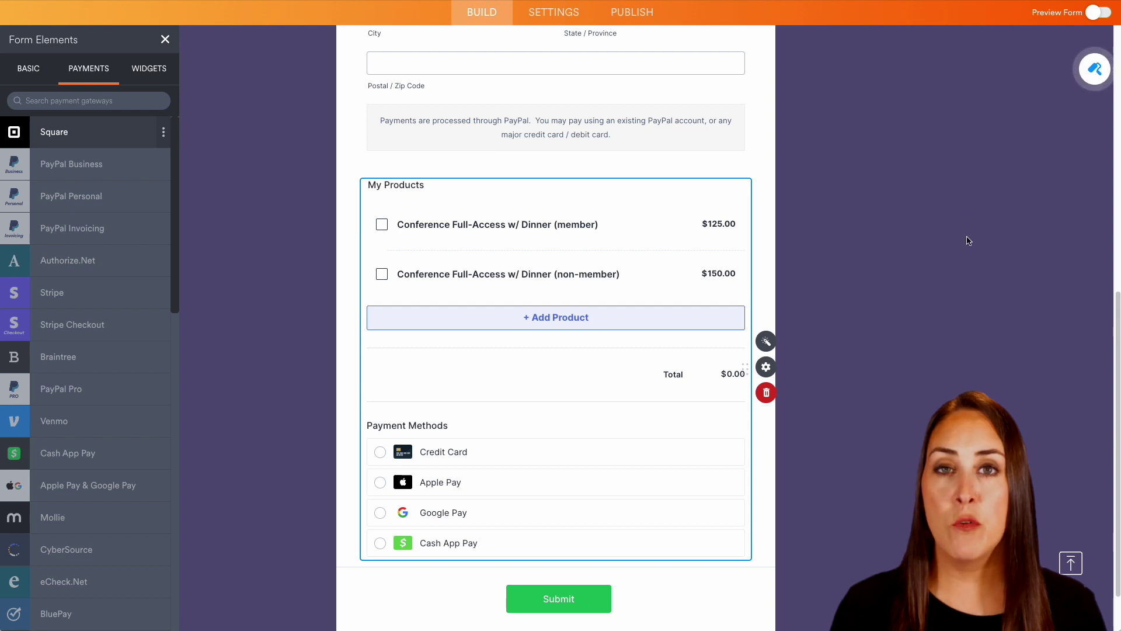
{"action": "scroll", "coordinate": [960, 263], "scroll_direction": "up", "scroll_amount": 10}
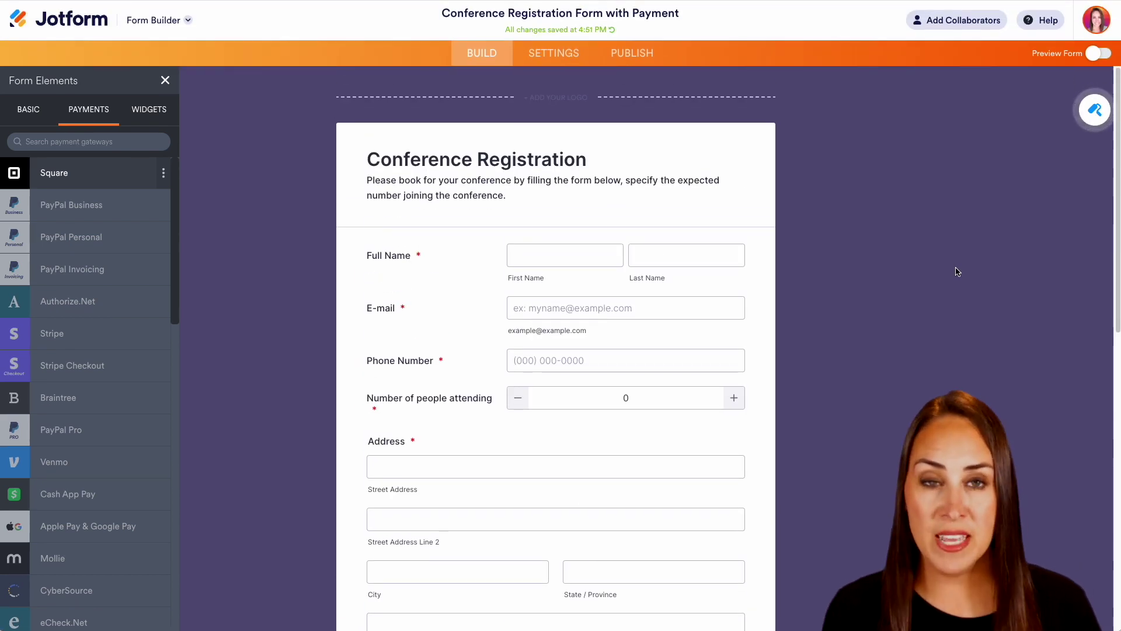
{"action": "left_click", "coordinate": [1094, 110]}
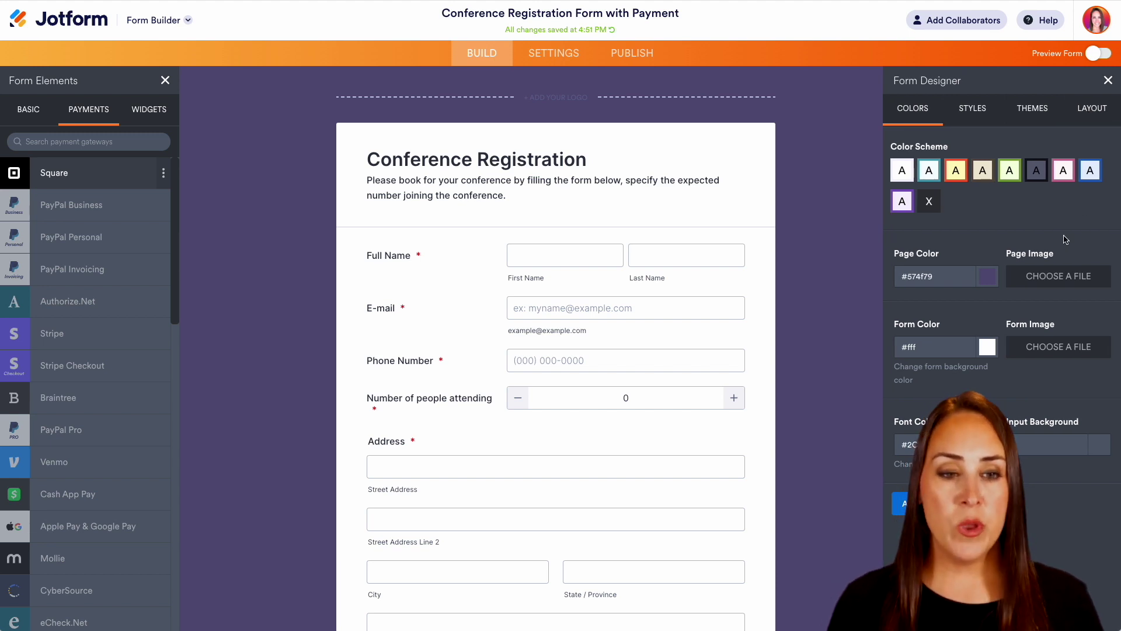
{"action": "left_click", "coordinate": [989, 277]}
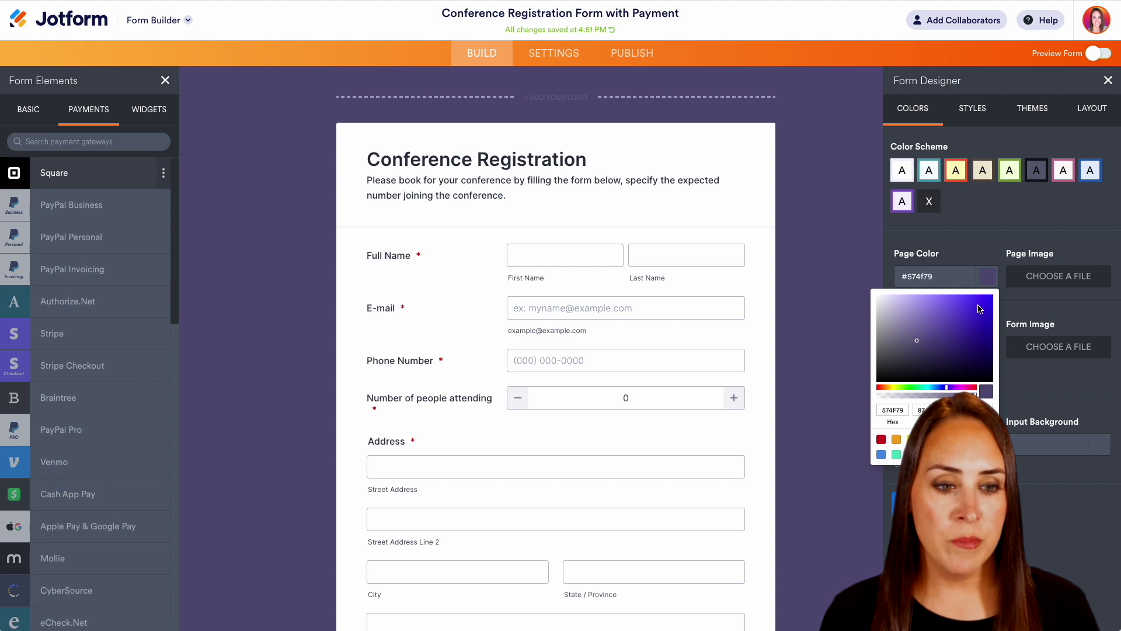
{"action": "left_click", "coordinate": [988, 319]}
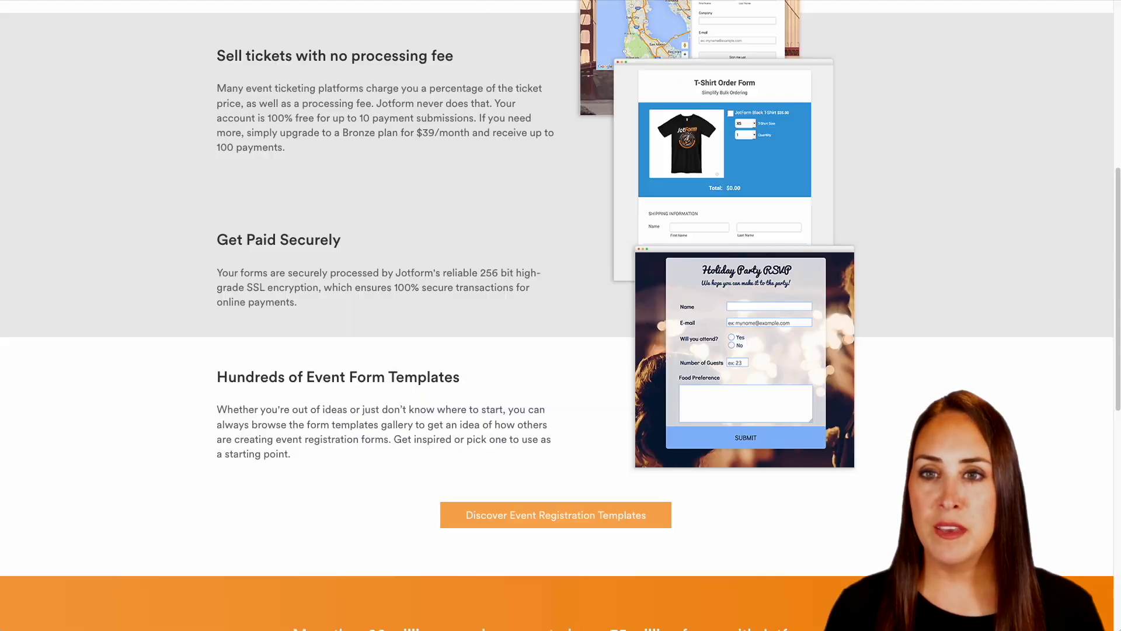
{"action": "scroll", "coordinate": [564, 77], "scroll_direction": "up", "scroll_amount": 8}
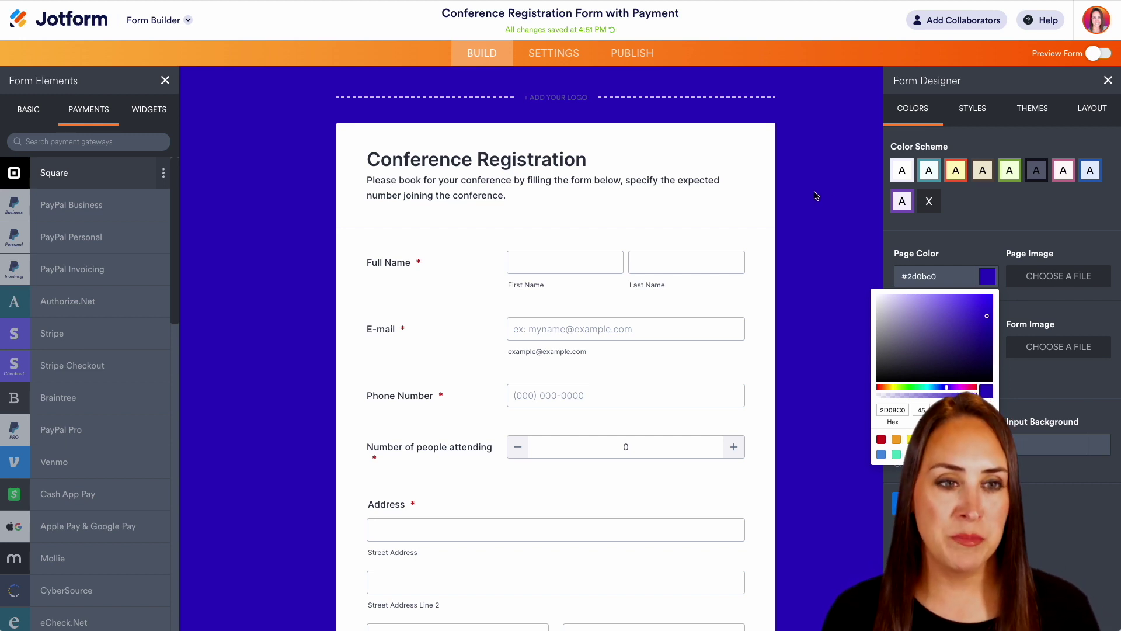
Leave the Form Designer and switch the form into Preview mode.
{"action": "left_click", "coordinate": [1108, 82]}
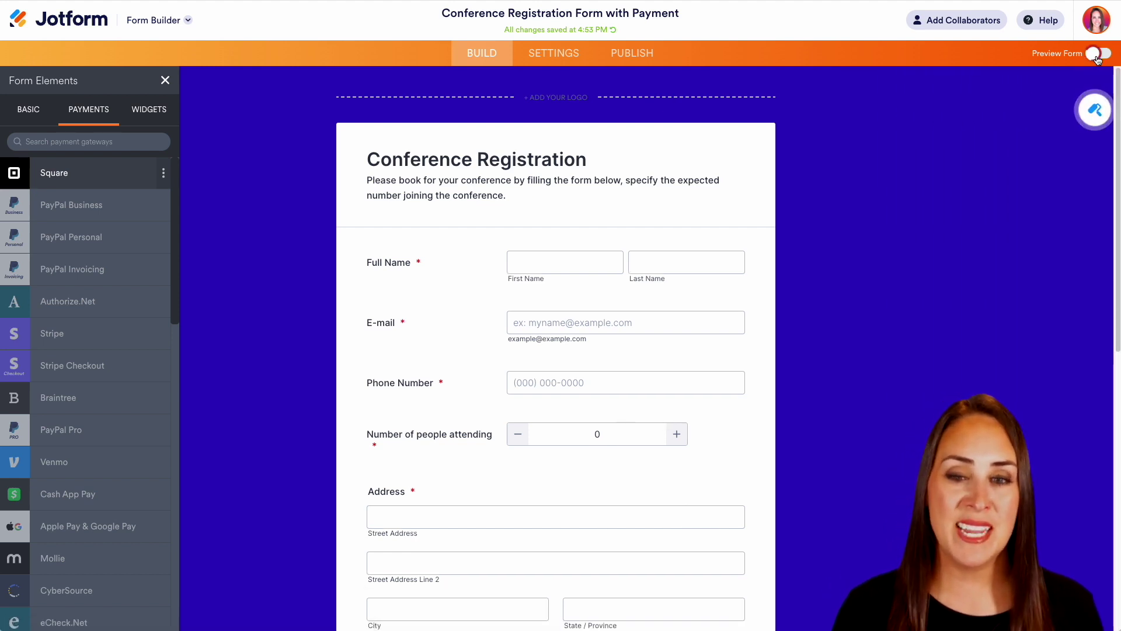
{"action": "left_click", "coordinate": [1098, 54]}
{"action": "scroll", "coordinate": [987, 332], "scroll_direction": "down", "scroll_amount": 10}
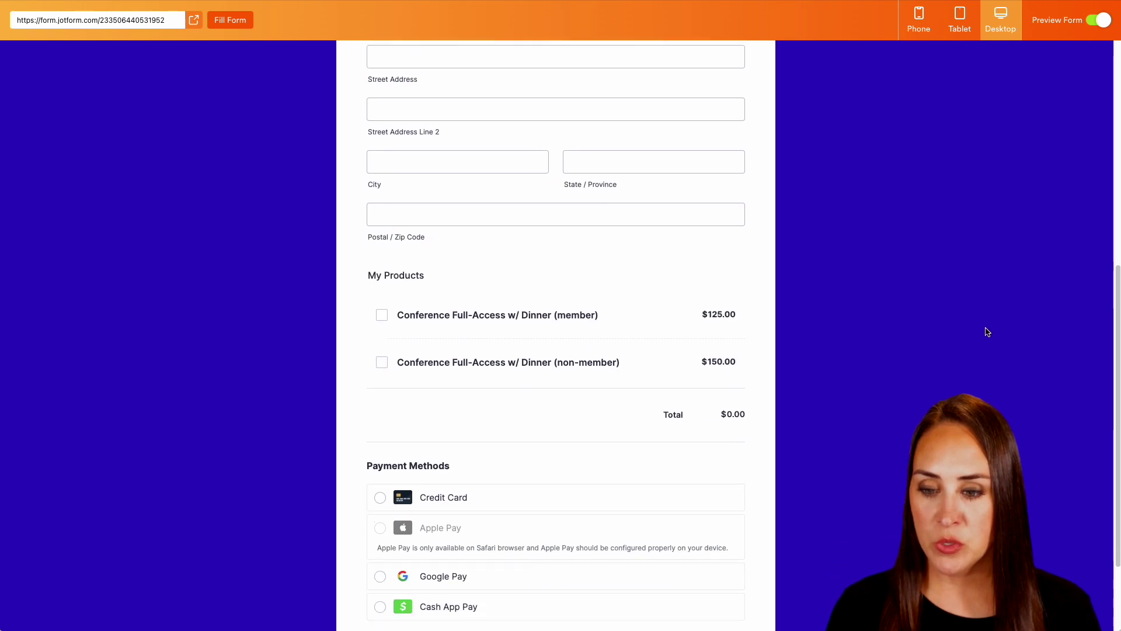
{"action": "scroll", "coordinate": [987, 332], "scroll_direction": "up", "scroll_amount": 10}
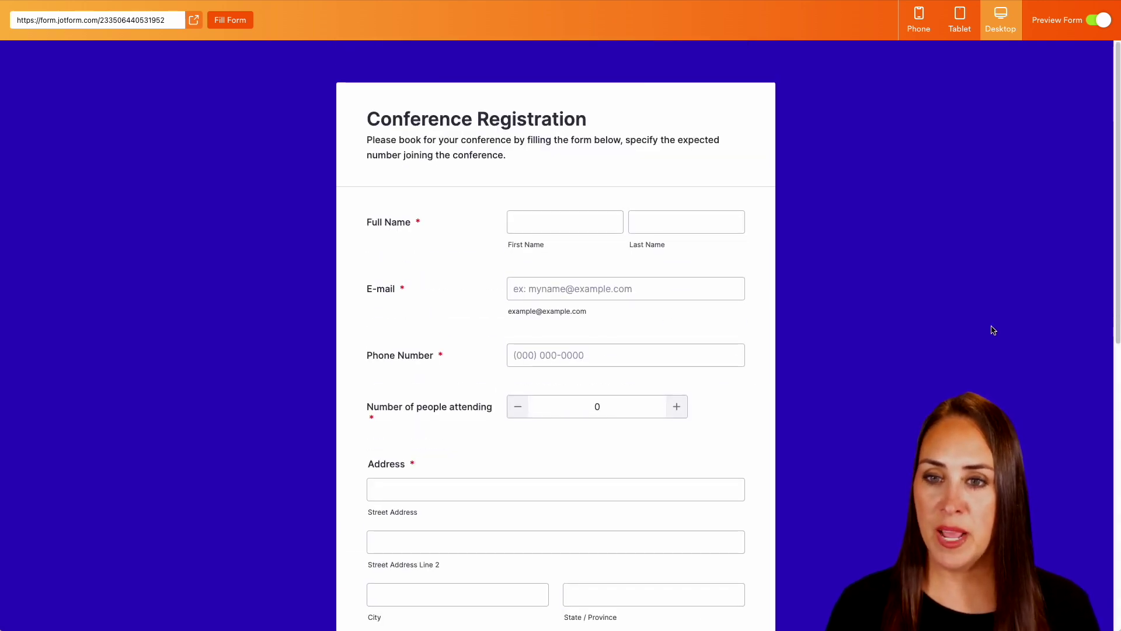
Auto-fill sample registration details with the $125.00 member ticket and choose Credit Card payment.
{"action": "left_click", "coordinate": [230, 20]}
{"action": "scroll", "coordinate": [279, 279], "scroll_direction": "down", "scroll_amount": 7}
{"action": "scroll", "coordinate": [278, 279], "scroll_direction": "up", "scroll_amount": 7}
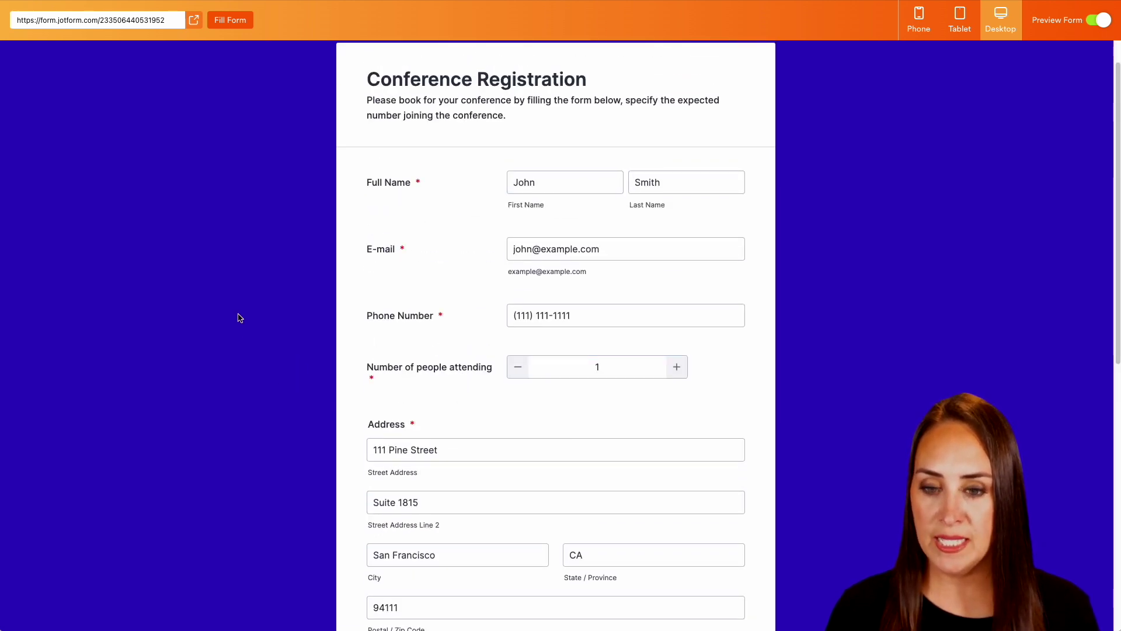
{"action": "scroll", "coordinate": [240, 318], "scroll_direction": "down", "scroll_amount": 7}
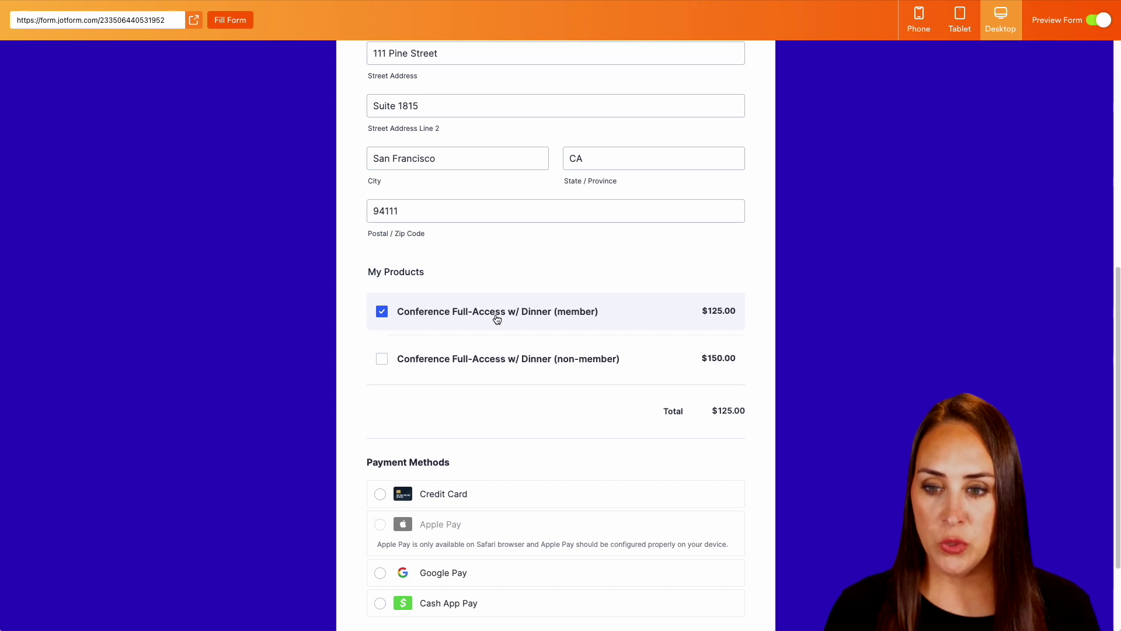
{"action": "scroll", "coordinate": [299, 314], "scroll_direction": "down", "scroll_amount": 2}
{"action": "left_click", "coordinate": [384, 378]}
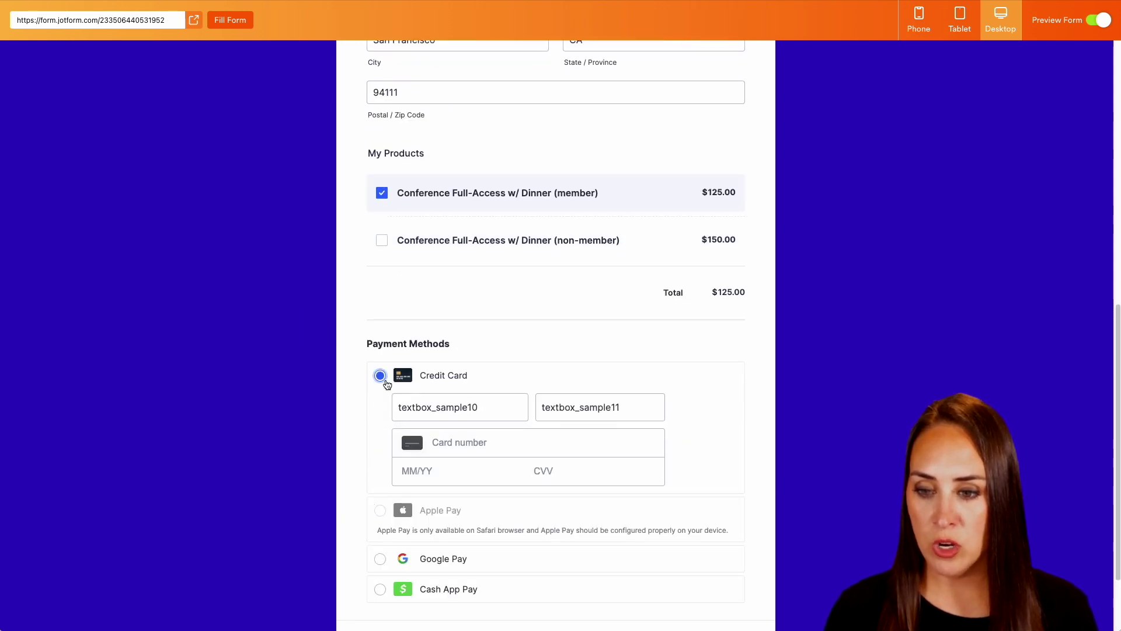
{"action": "scroll", "coordinate": [576, 553], "scroll_direction": "down", "scroll_amount": 2}
Submit the test registration to reach the Thank You page.
{"action": "left_click", "coordinate": [575, 552]}
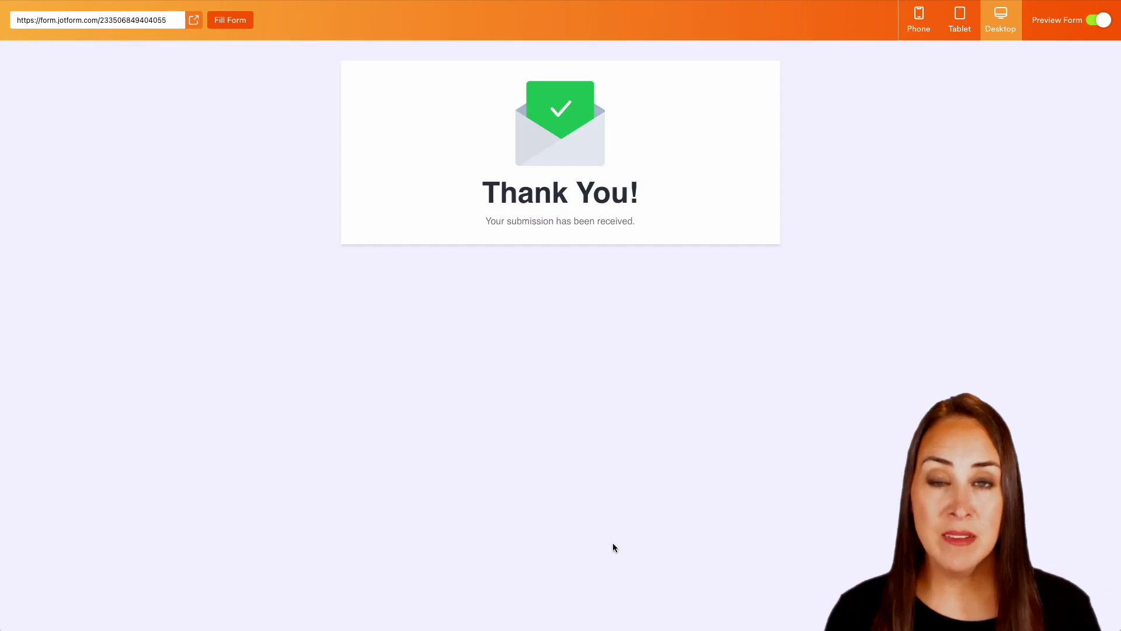